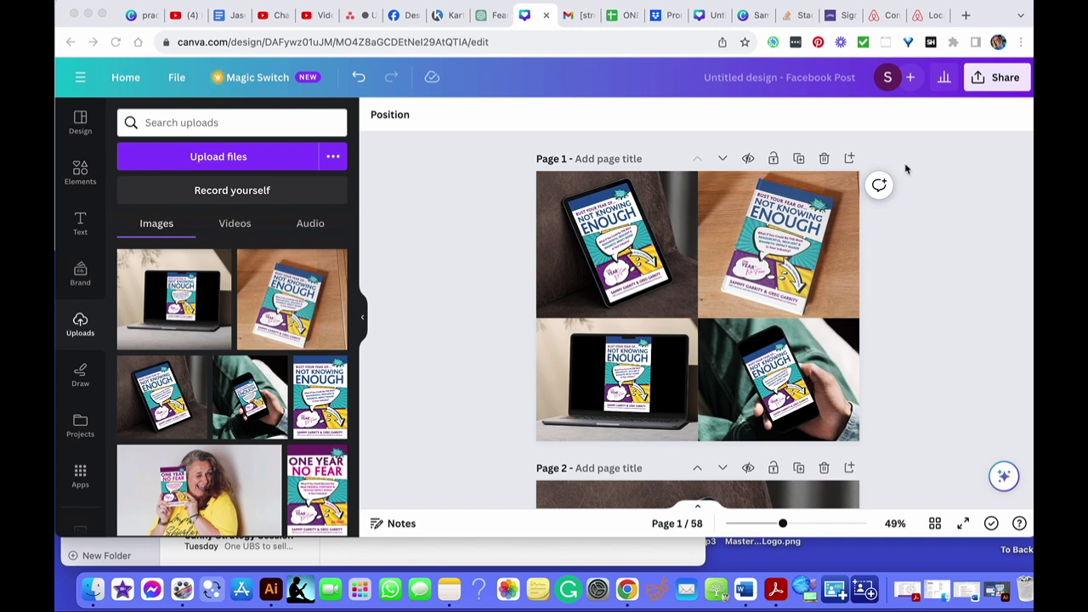
- Open the design's PNG download settings from the Share menu
{"action": "scroll", "coordinate": [723, 374], "scroll_direction": "down", "scroll_amount": 8}
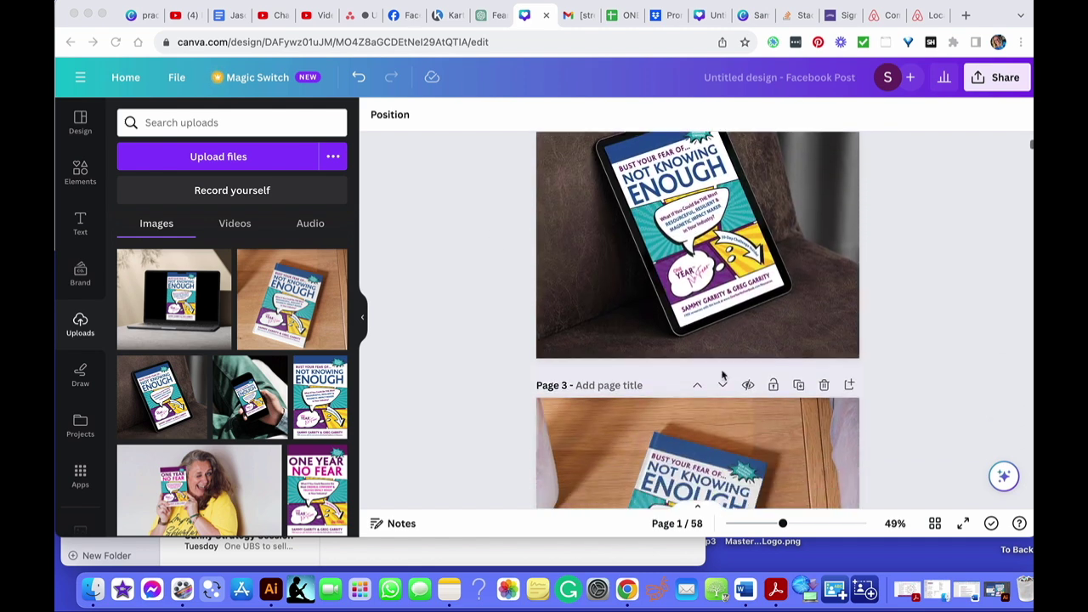
{"action": "scroll", "coordinate": [723, 374], "scroll_direction": "up", "scroll_amount": 6}
{"action": "scroll", "coordinate": [724, 375], "scroll_direction": "up", "scroll_amount": 2}
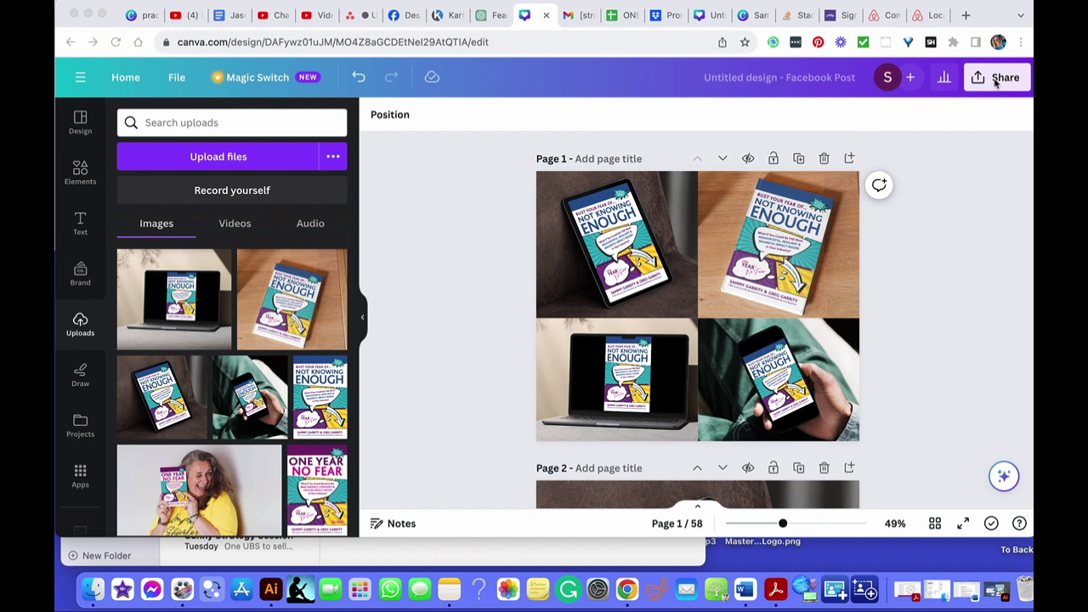
{"action": "left_click", "coordinate": [989, 109]}
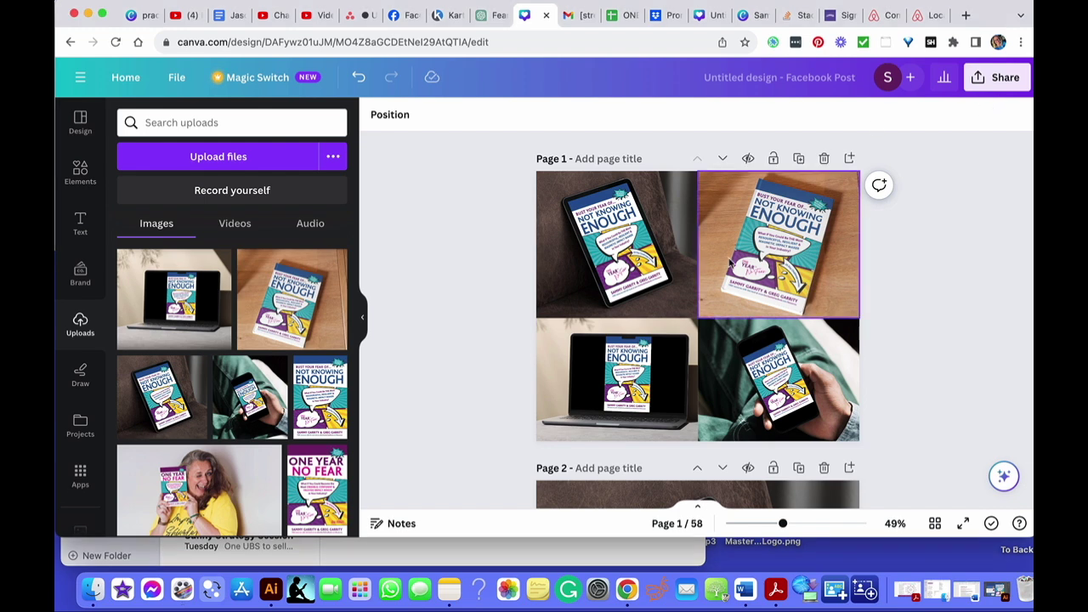
{"action": "left_click", "coordinate": [994, 77]}
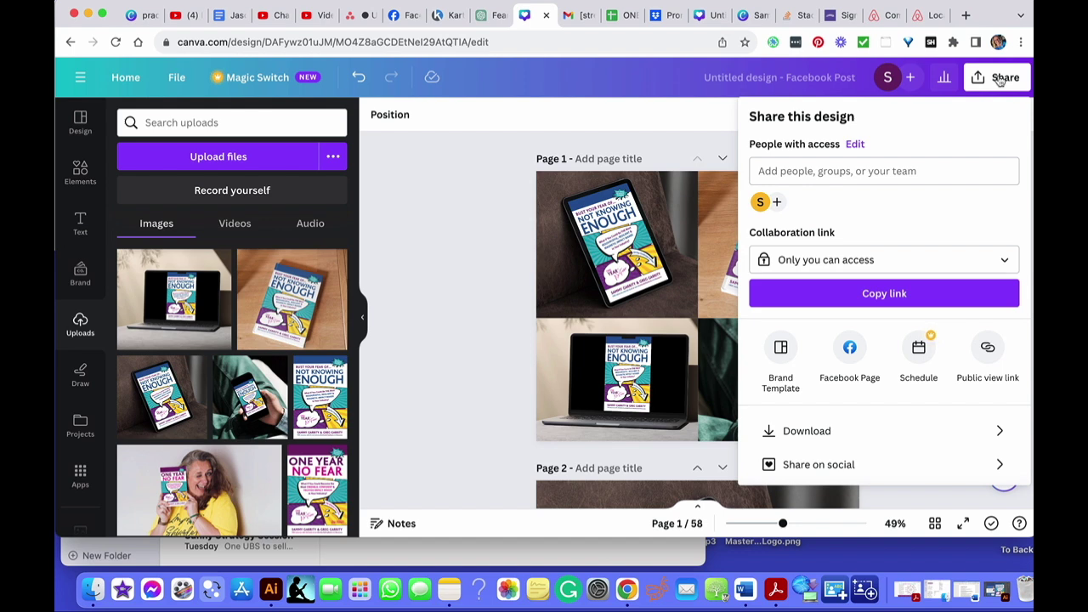
{"action": "left_click", "coordinate": [821, 434]}
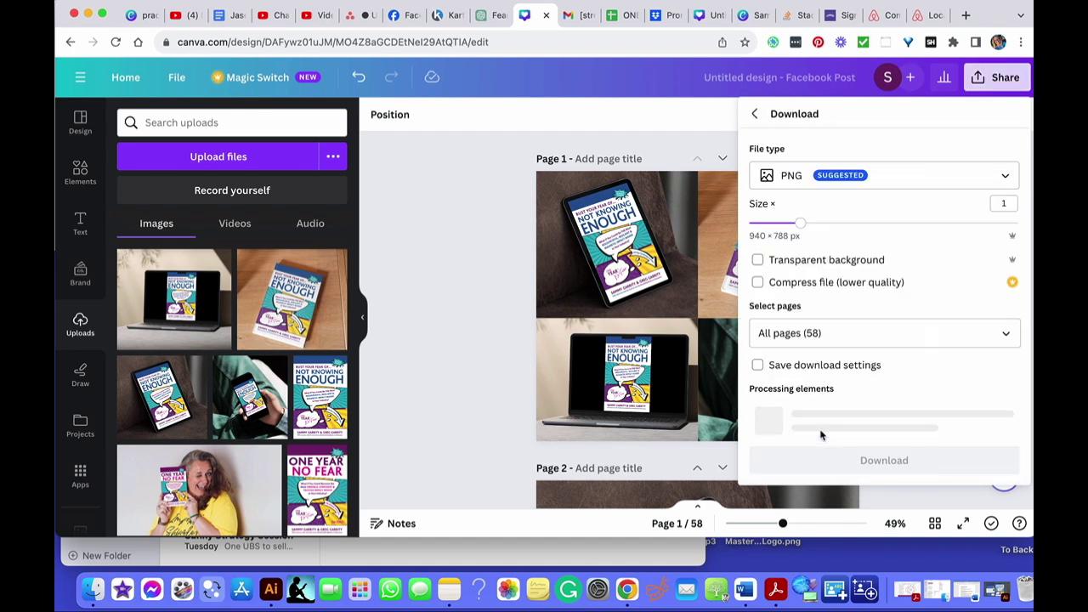
- Clear the page selection, then pick only pages 1, 3 and 6 for export
{"action": "left_click", "coordinate": [829, 334]}
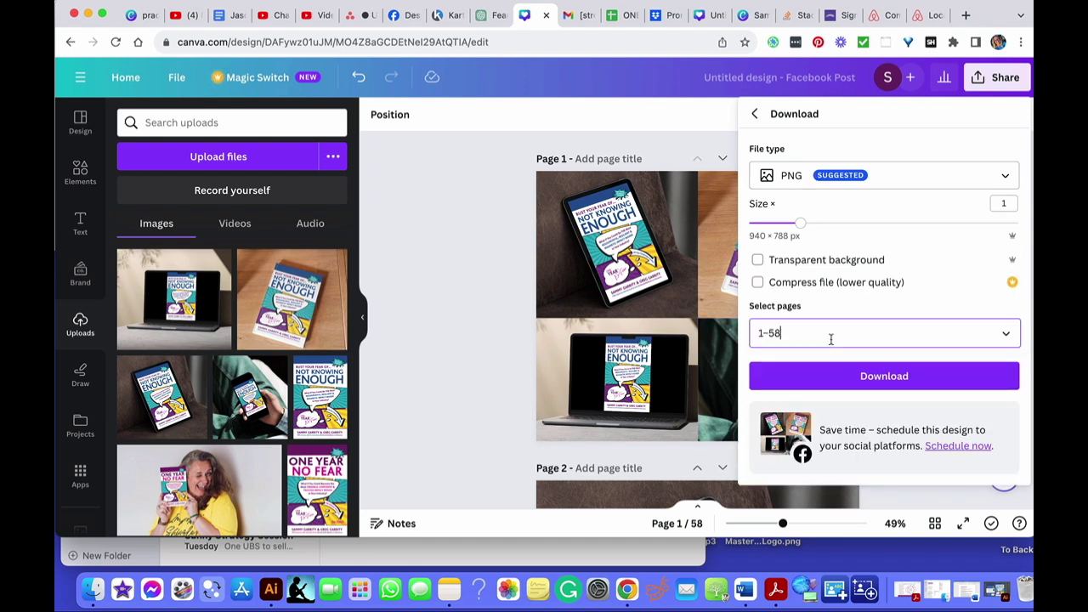
{"action": "left_click", "coordinate": [831, 111]}
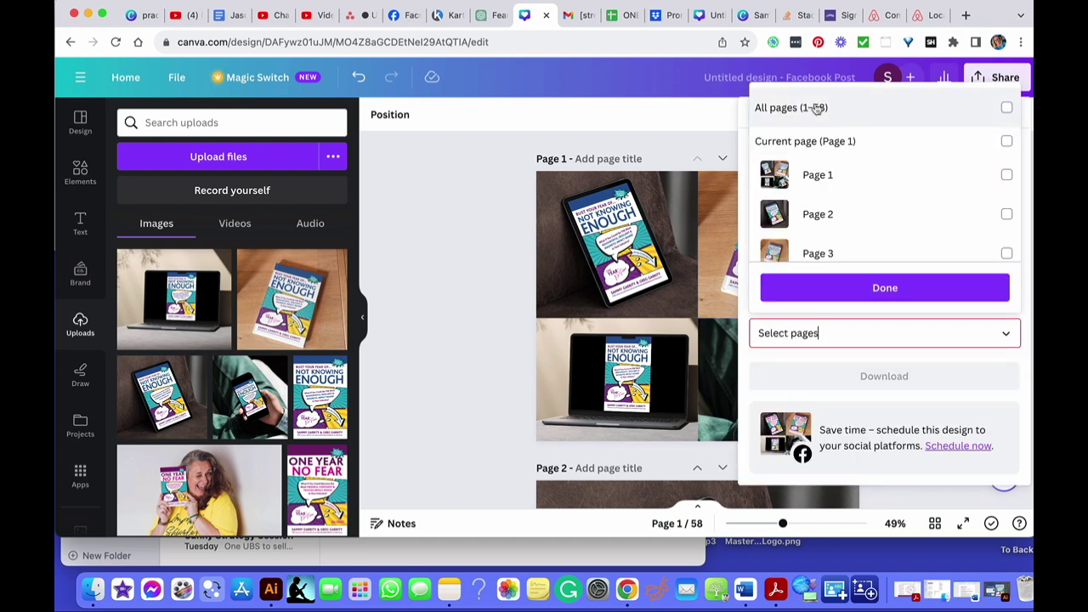
{"action": "left_click", "coordinate": [825, 175]}
{"action": "left_click", "coordinate": [829, 252]}
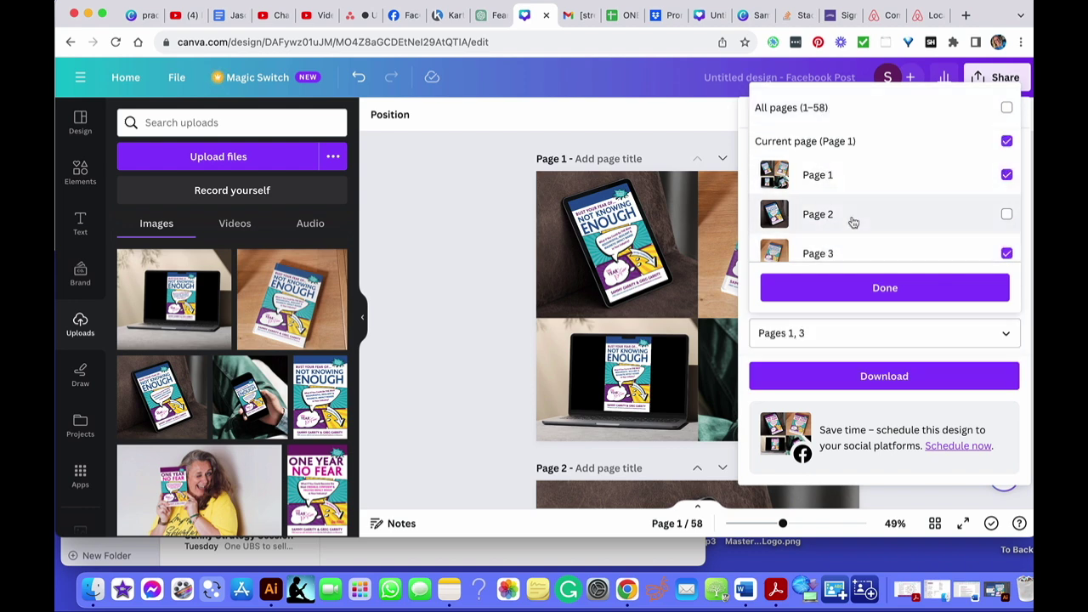
{"action": "scroll", "coordinate": [844, 224], "scroll_direction": "down", "scroll_amount": 3}
{"action": "left_click", "coordinate": [822, 235]}
{"action": "scroll", "coordinate": [822, 235], "scroll_direction": "up", "scroll_amount": 5}
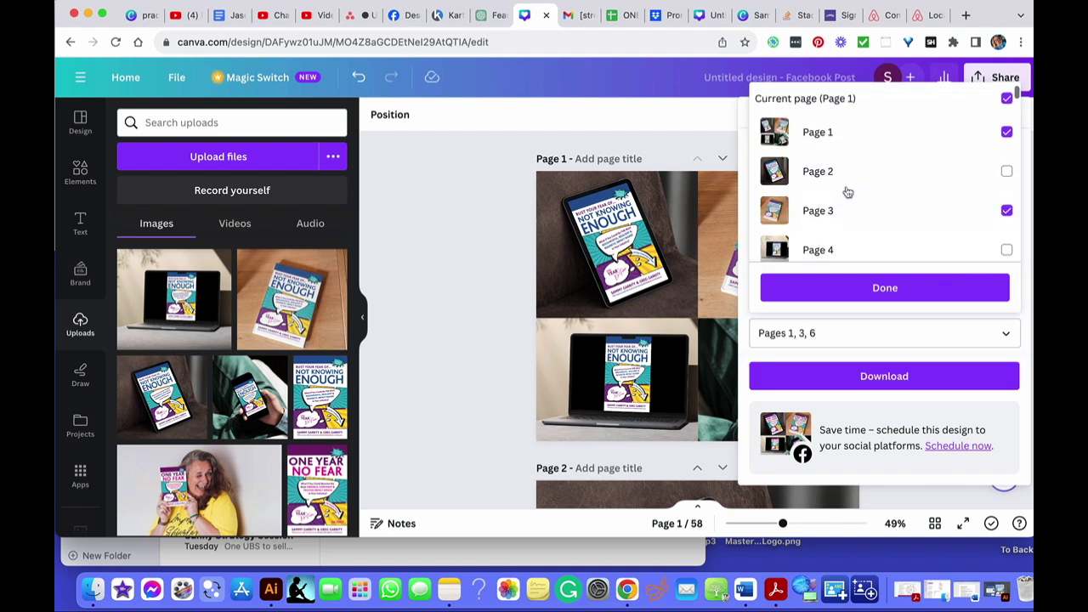
- Select all 58 pages for export and confirm the page list
{"action": "left_click", "coordinate": [827, 109]}
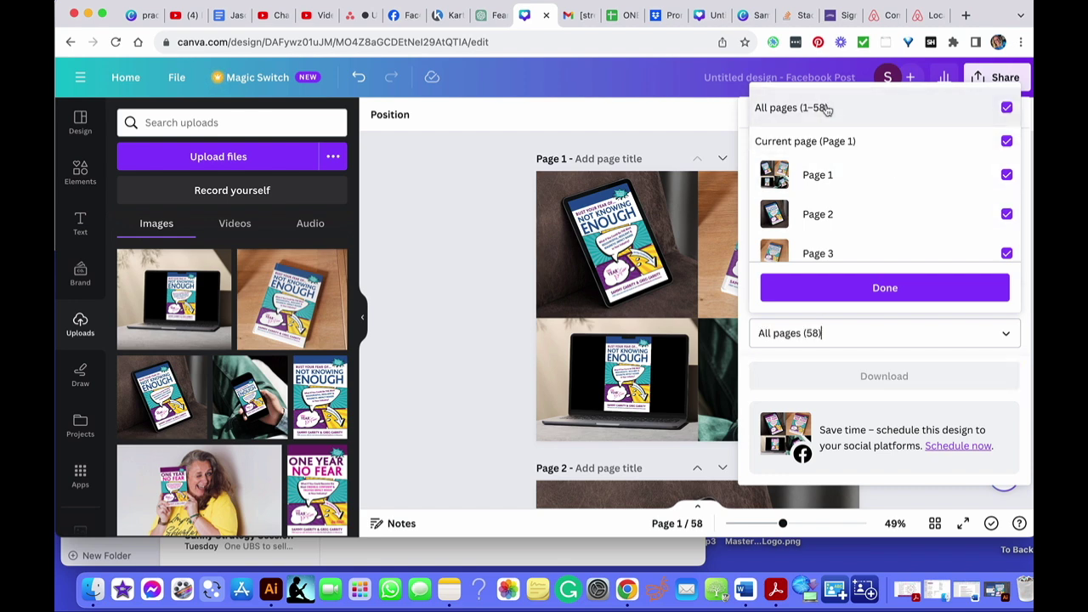
{"action": "scroll", "coordinate": [888, 209], "scroll_direction": "down", "scroll_amount": 3}
{"action": "scroll", "coordinate": [888, 210], "scroll_direction": "up", "scroll_amount": 5}
{"action": "left_click", "coordinate": [877, 287]}
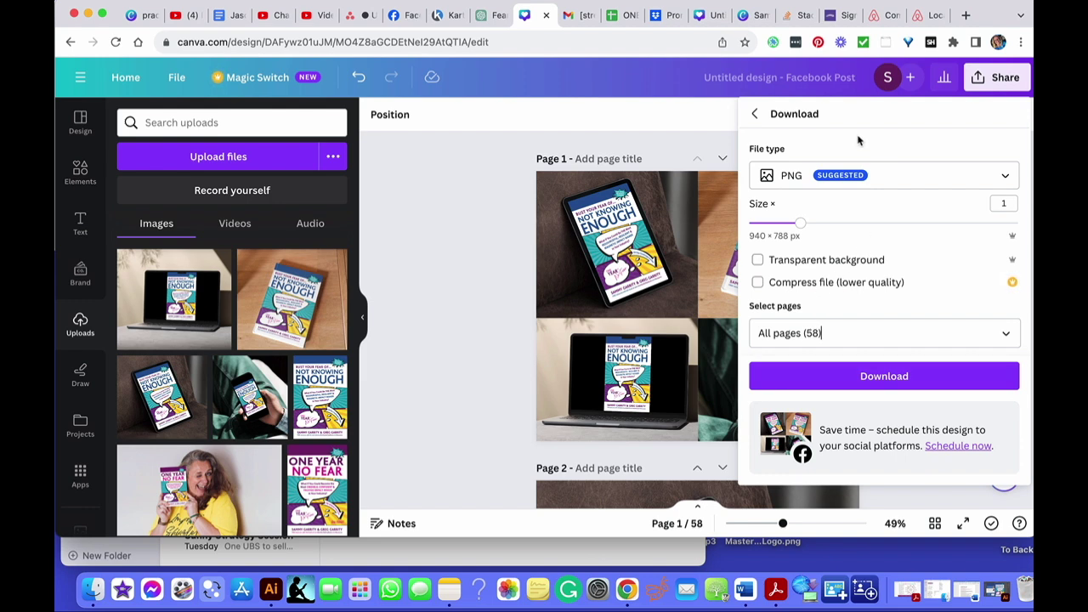
- Return from the Download panel to the Share this design panel
{"action": "left_click", "coordinate": [998, 76]}
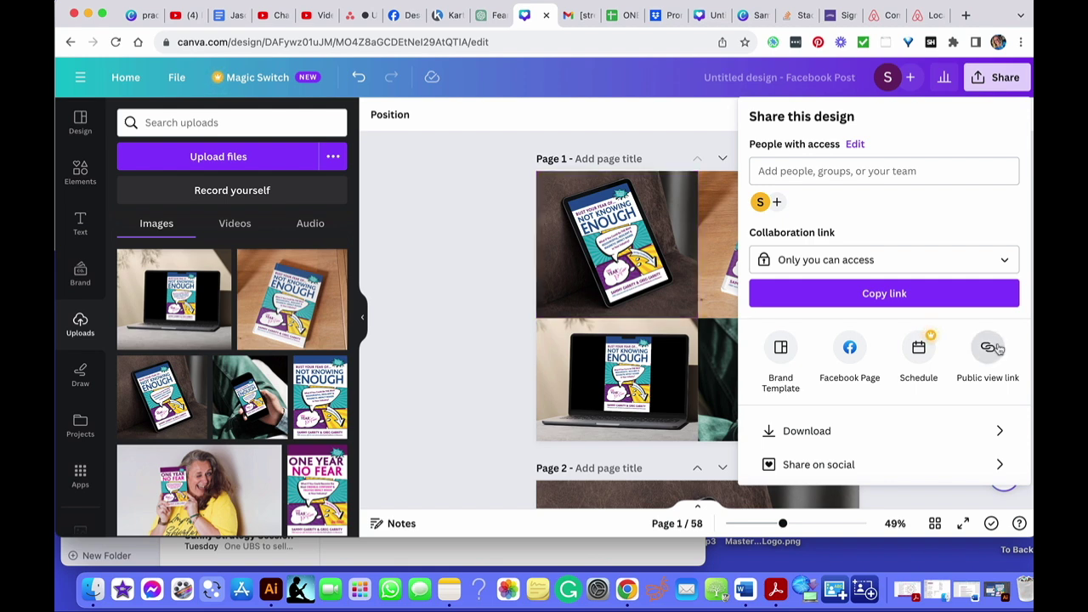
{"action": "left_click", "coordinate": [867, 264]}
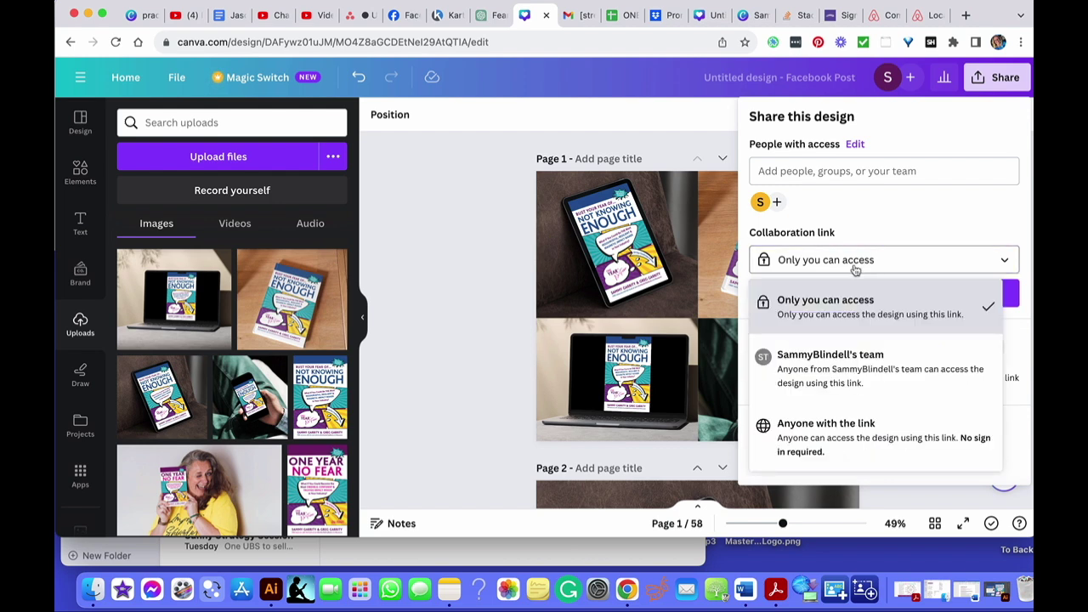
{"action": "left_click", "coordinate": [832, 372]}
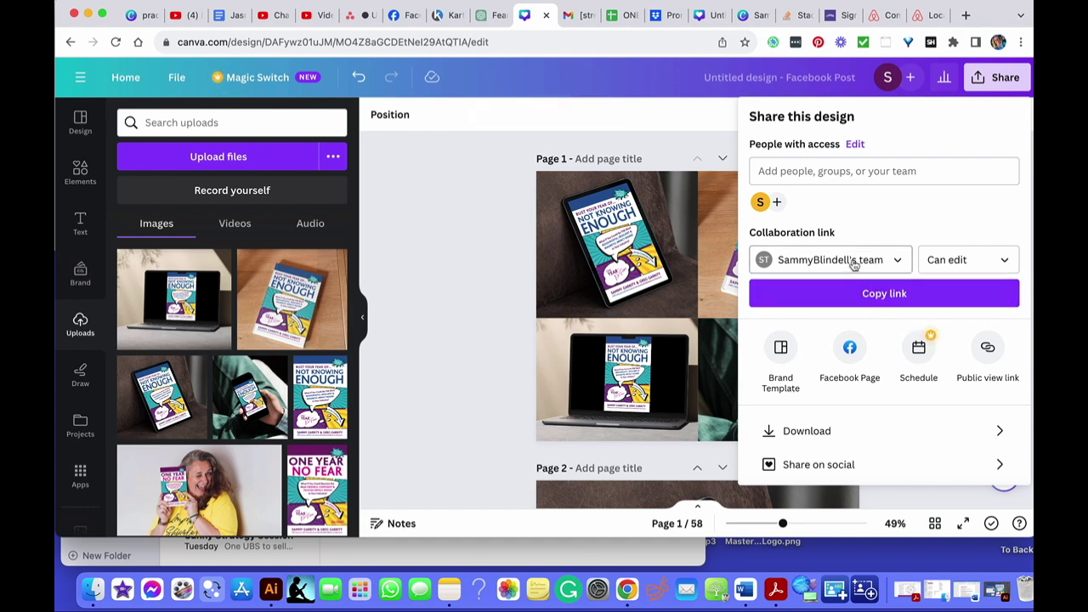
{"action": "left_click", "coordinate": [853, 267]}
{"action": "left_click", "coordinate": [837, 429]}
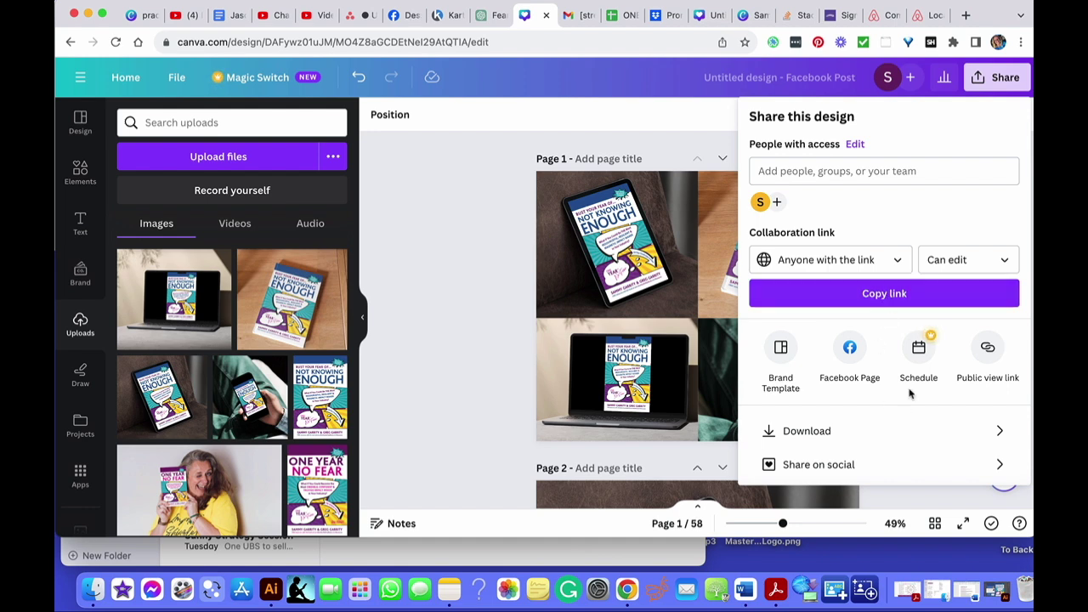
{"action": "left_click", "coordinate": [882, 261]}
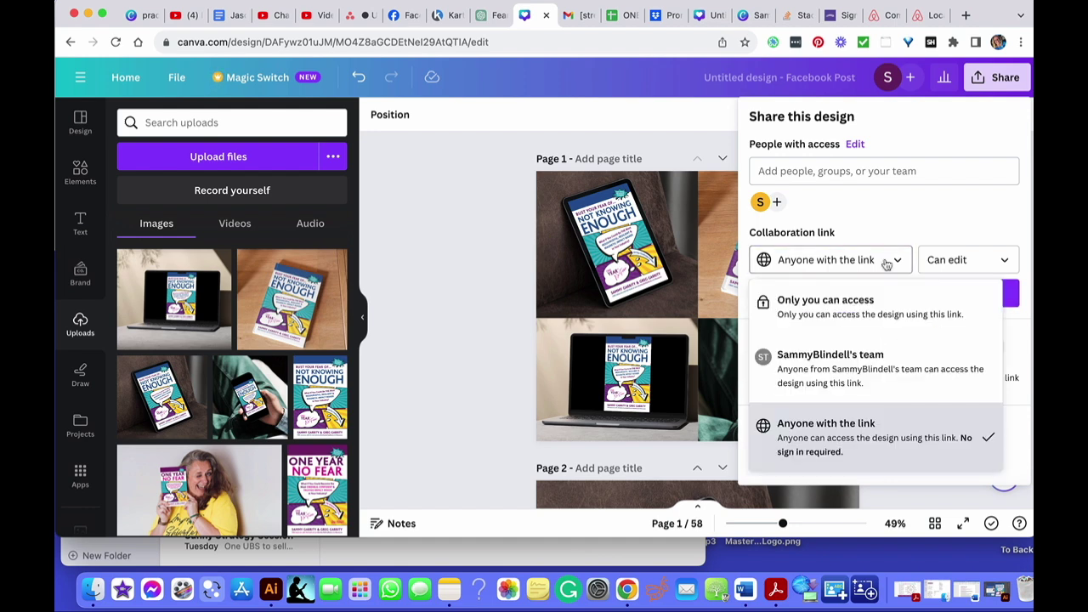
{"action": "left_click", "coordinate": [857, 301]}
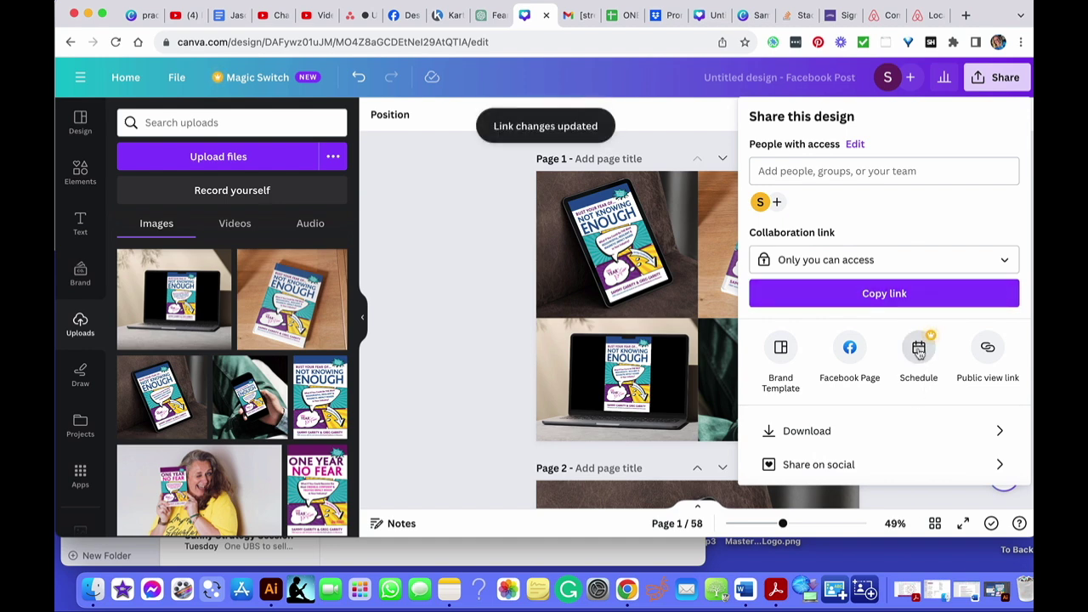
- Start connecting a Facebook Page and continue with the current Facebook account
{"action": "left_click", "coordinate": [848, 351]}
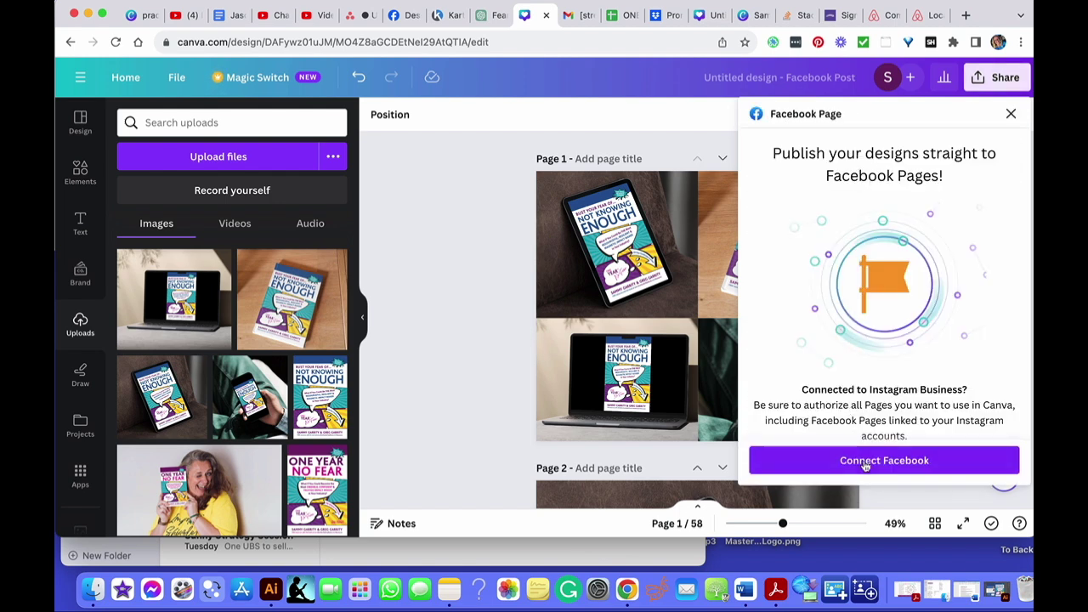
{"action": "left_click", "coordinate": [865, 464]}
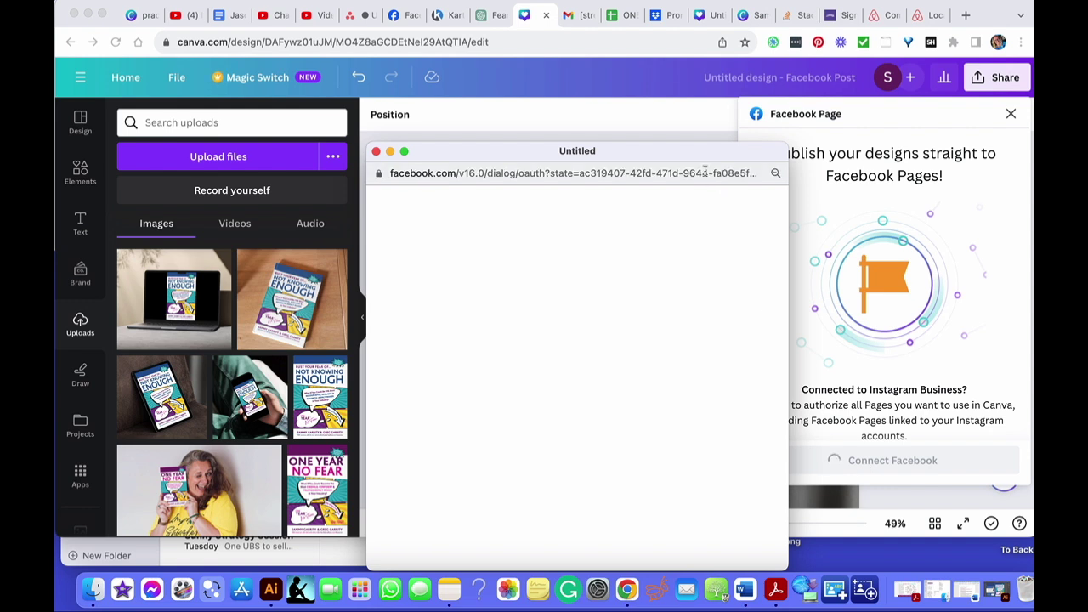
{"action": "left_click_drag", "start_coordinate": [682, 155], "coordinate": [683, 82]}
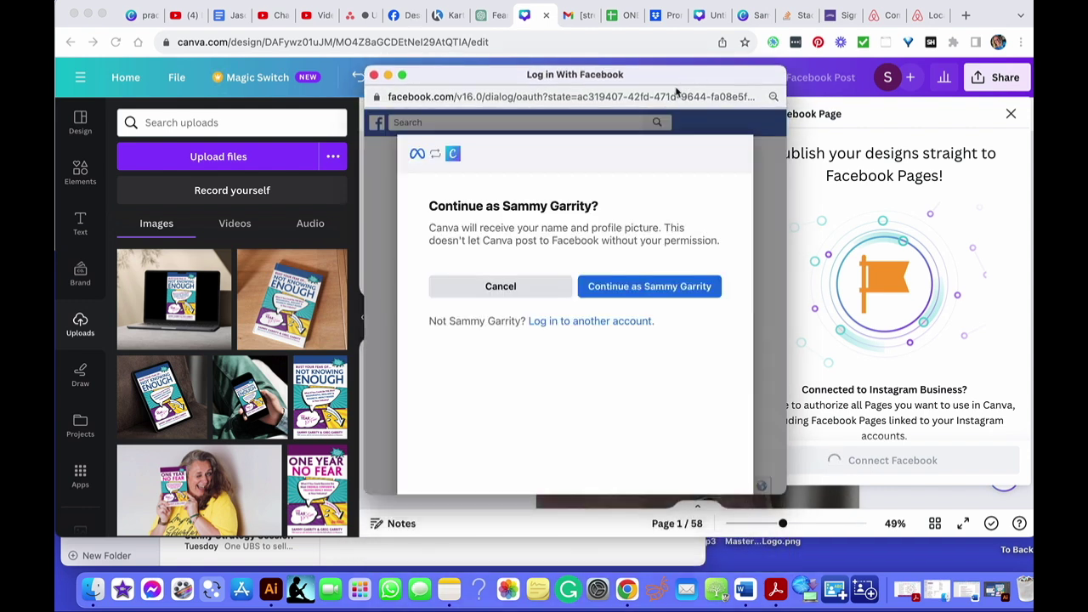
{"action": "left_click", "coordinate": [625, 289]}
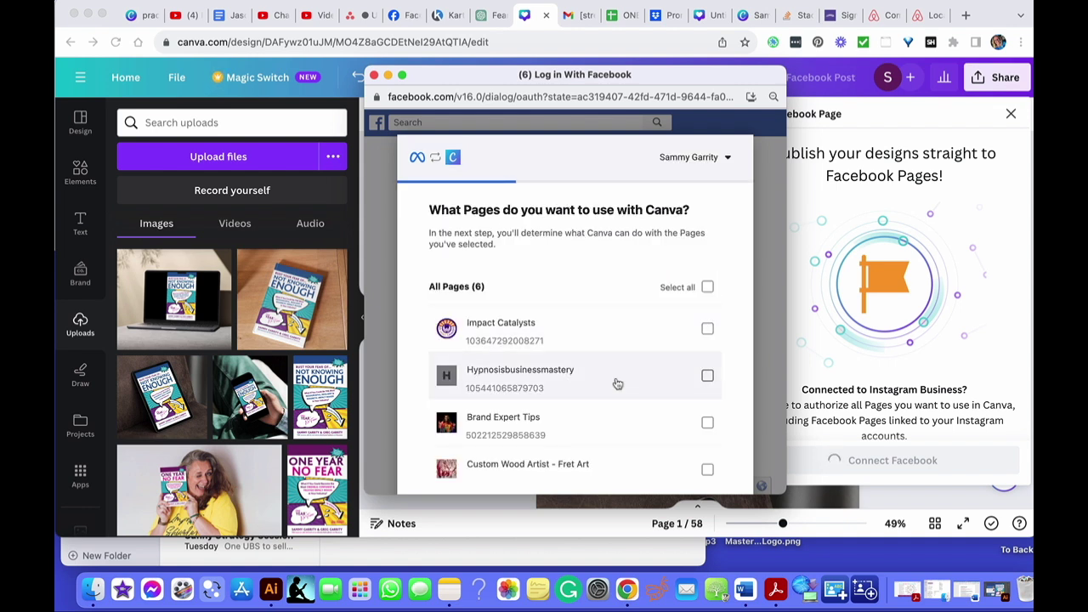
- Choose the Impact Catalysts page, accept the permissions, and acknowledge the result
{"action": "scroll", "coordinate": [615, 381], "scroll_direction": "down", "scroll_amount": 3}
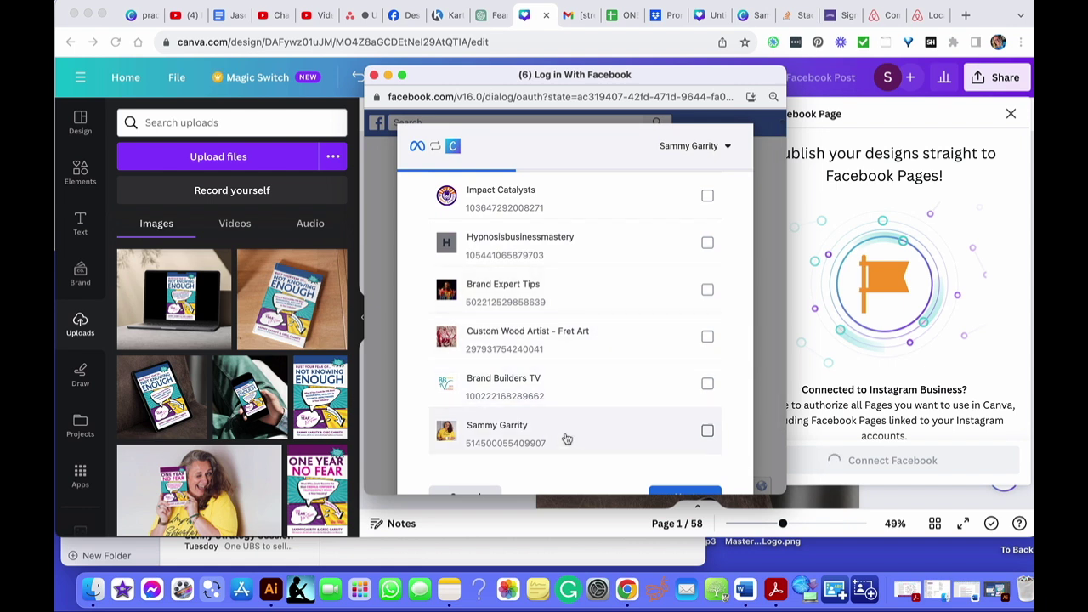
{"action": "scroll", "coordinate": [578, 328], "scroll_direction": "up", "scroll_amount": 2}
{"action": "scroll", "coordinate": [578, 328], "scroll_direction": "down", "scroll_amount": 2}
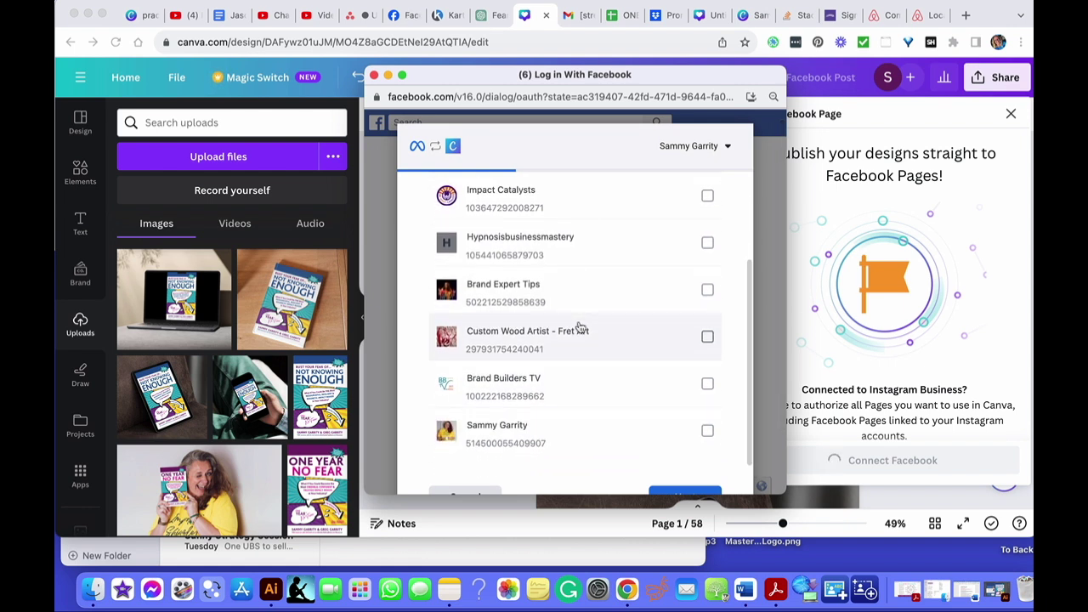
{"action": "left_click", "coordinate": [576, 199]}
{"action": "scroll", "coordinate": [646, 442], "scroll_direction": "down", "scroll_amount": 2}
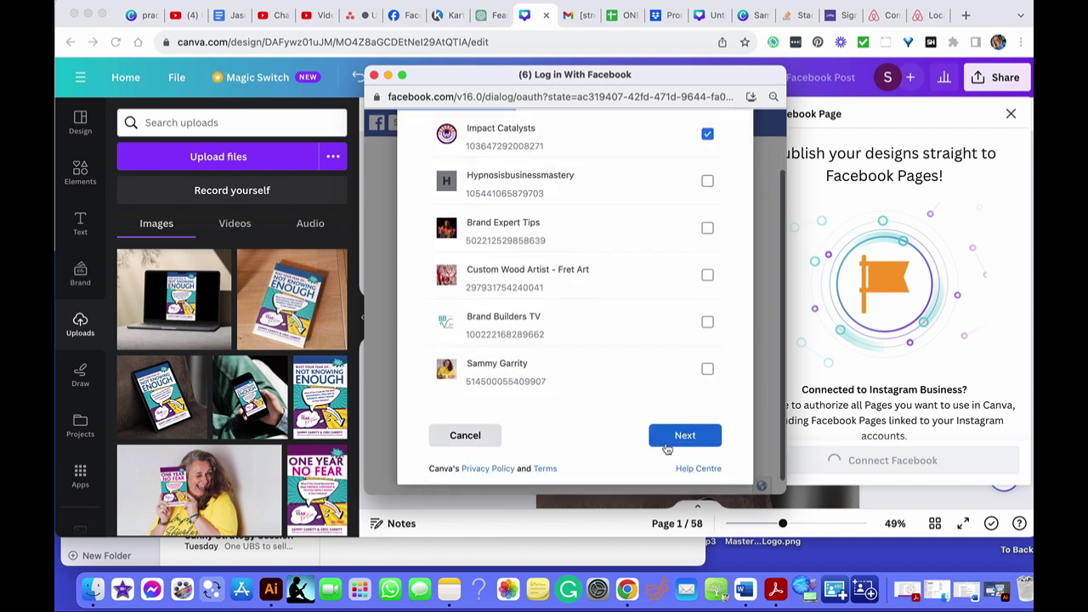
{"action": "left_click", "coordinate": [685, 436]}
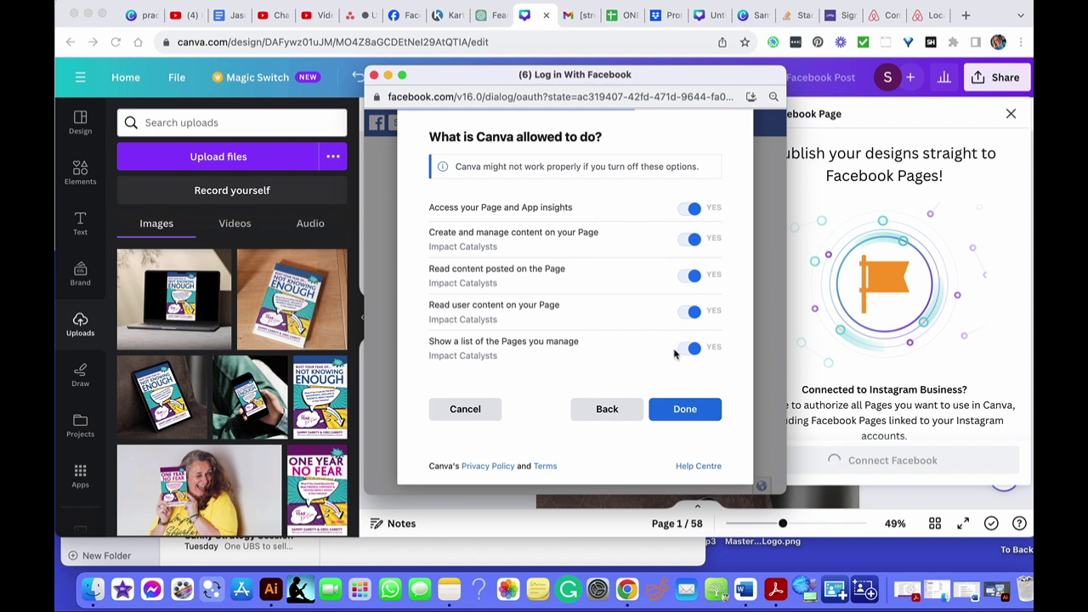
{"action": "left_click", "coordinate": [680, 415]}
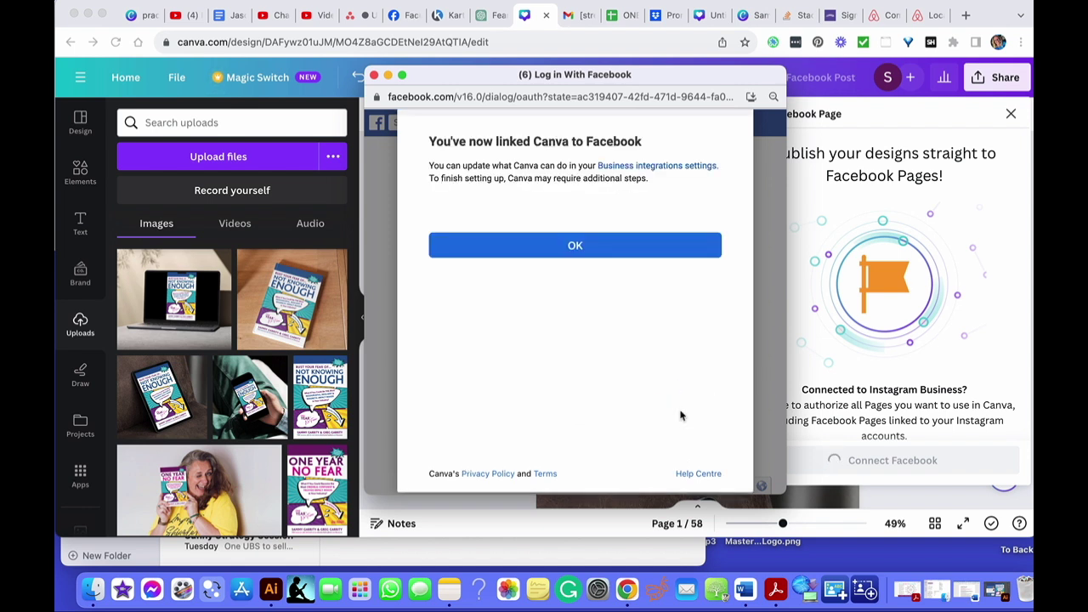
{"action": "left_click", "coordinate": [572, 246]}
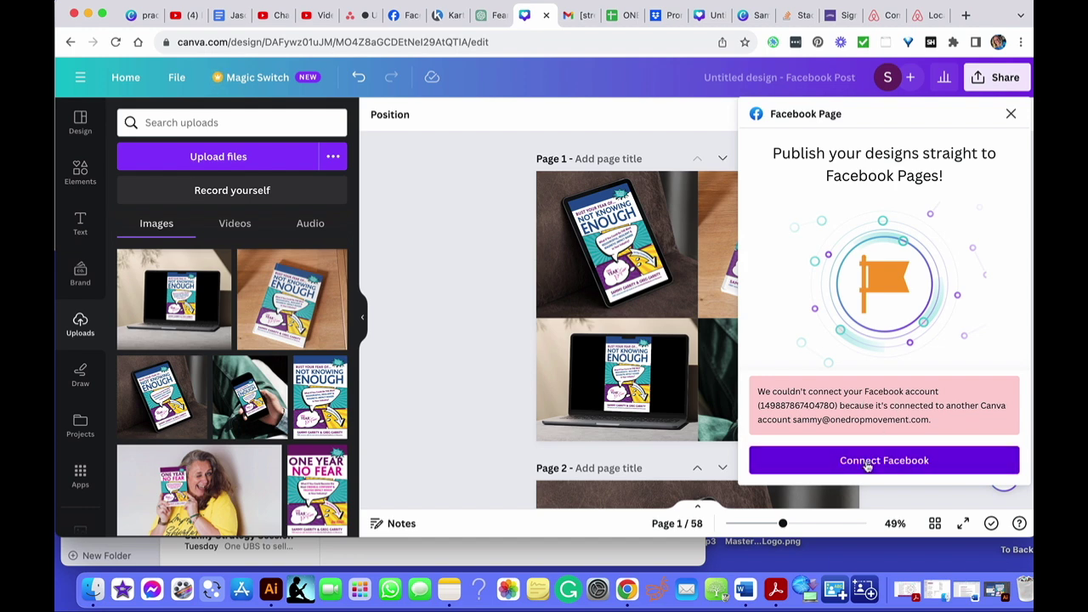
- Close the Facebook Page panel, view post scheduling, then return to Share on social
{"action": "left_click", "coordinate": [1011, 113]}
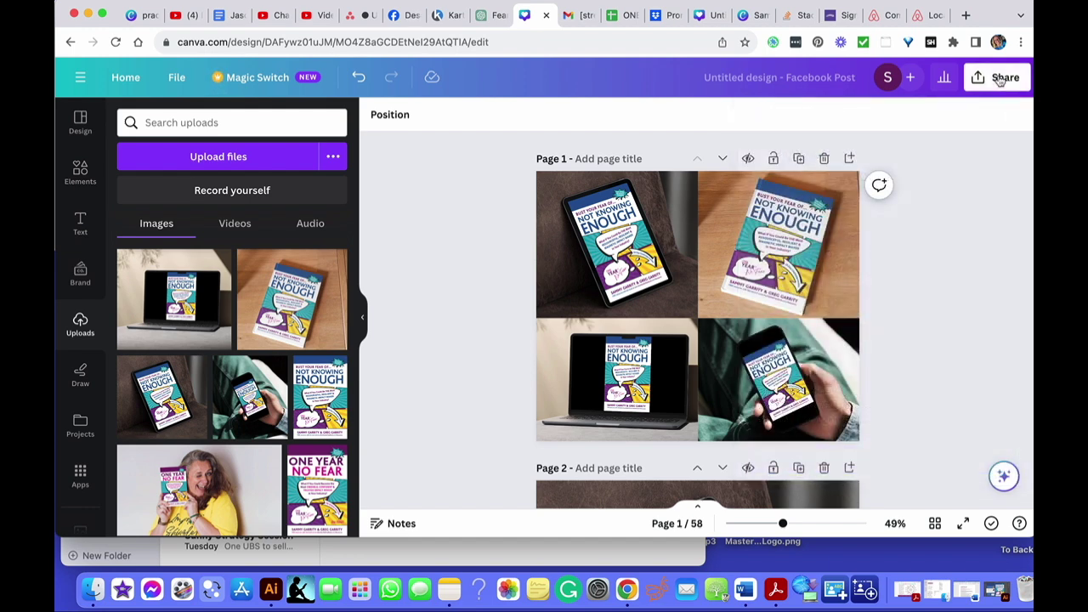
{"action": "left_click", "coordinate": [999, 78]}
{"action": "left_click", "coordinate": [920, 348]}
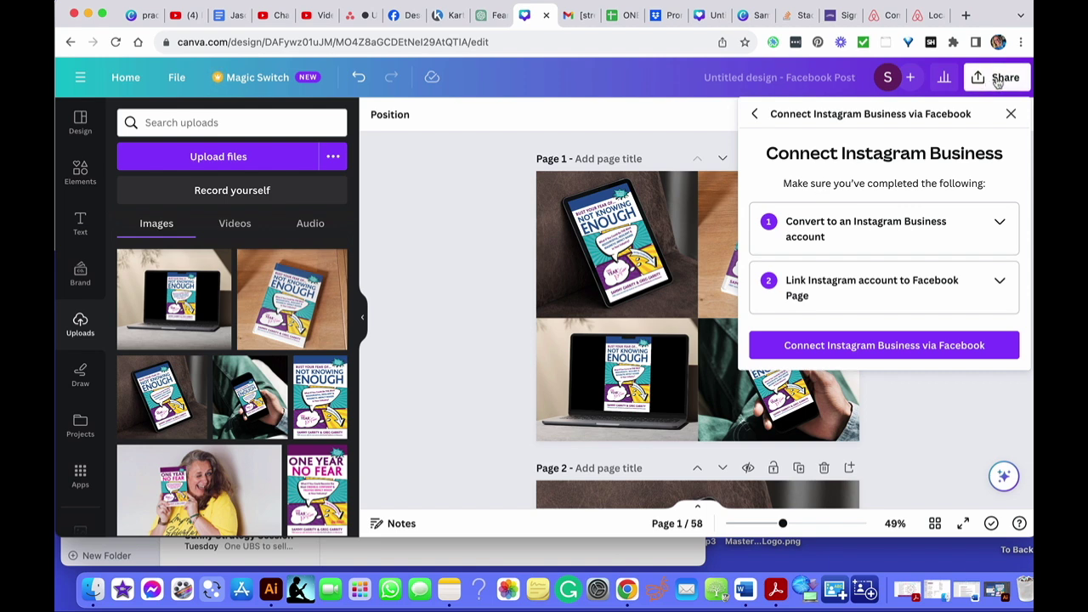
{"action": "left_click", "coordinate": [991, 81]}
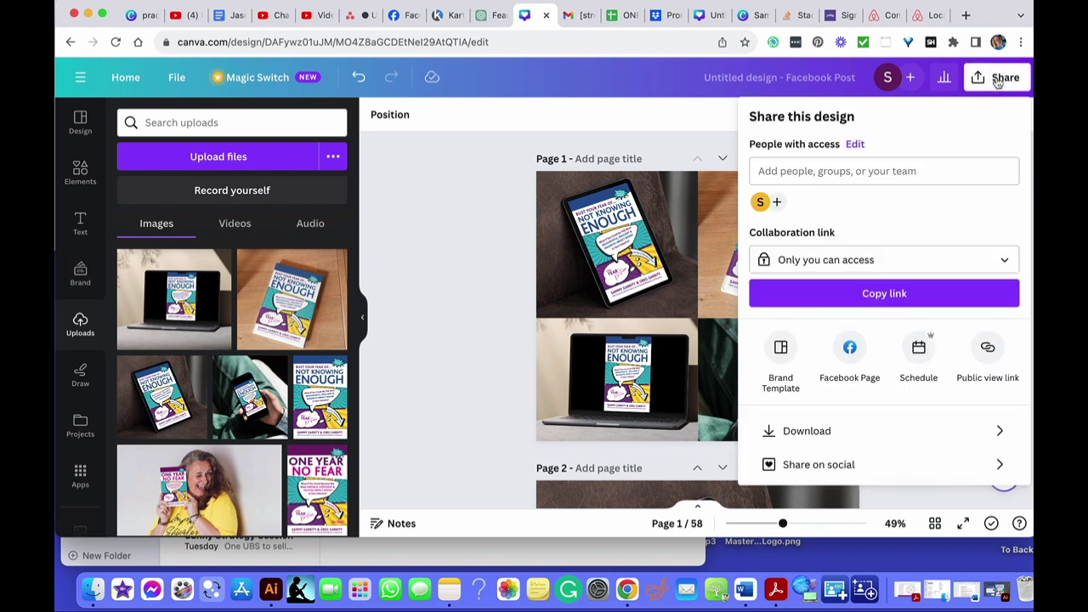
{"action": "left_click", "coordinate": [824, 466]}
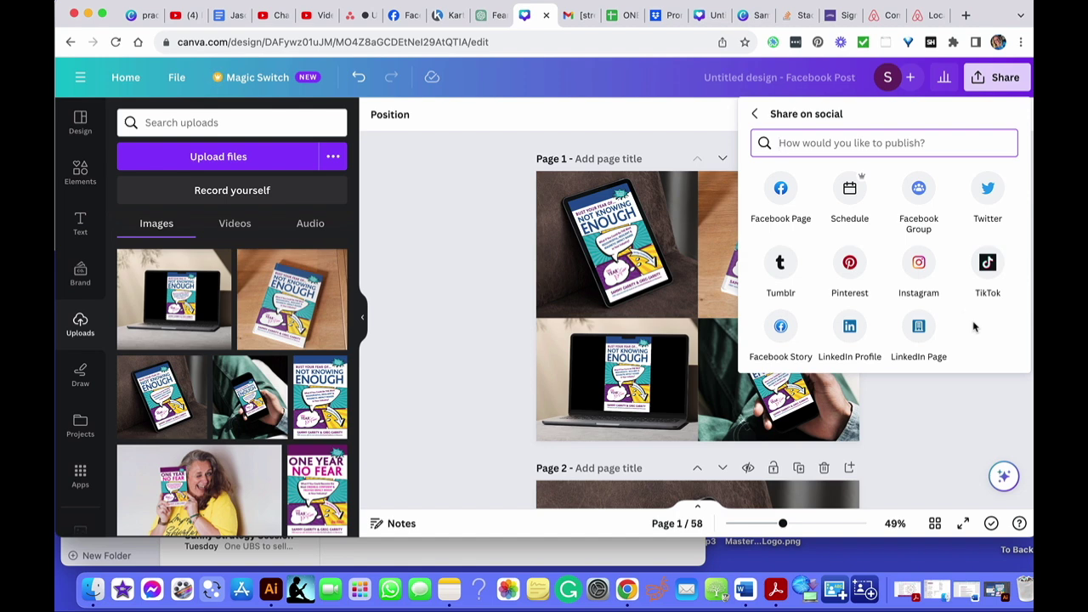
- Check the Pinterest publishing option, then close its panel
{"action": "left_click", "coordinate": [850, 268]}
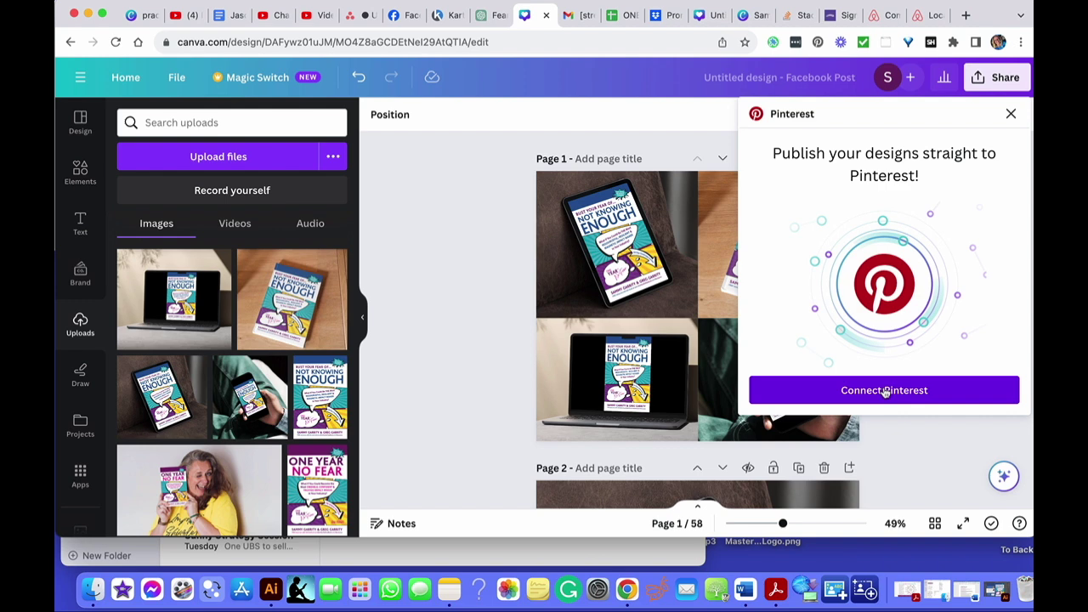
{"action": "left_click", "coordinate": [1011, 115]}
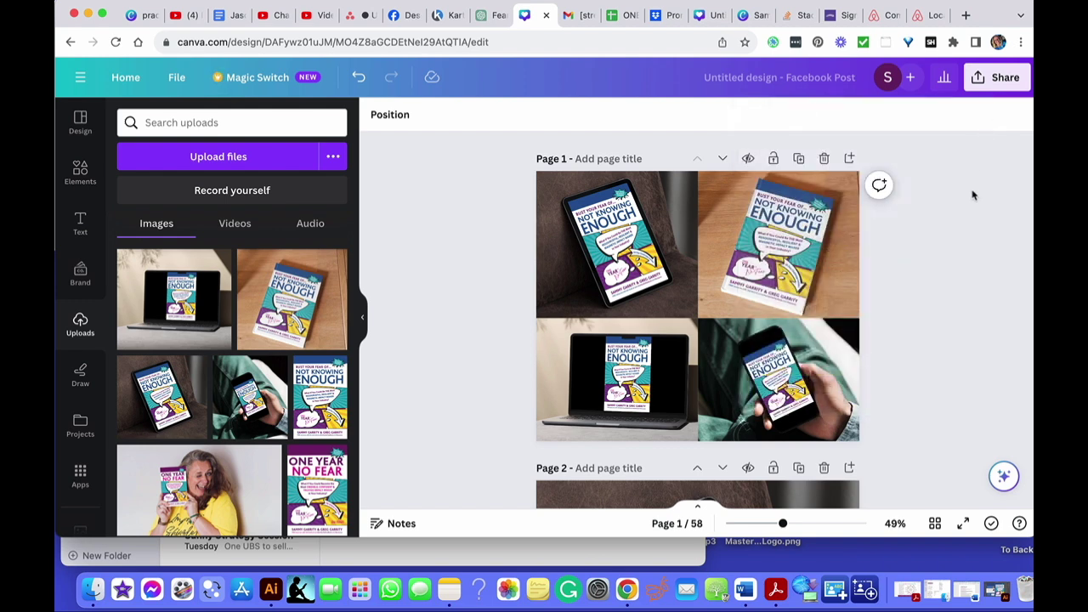